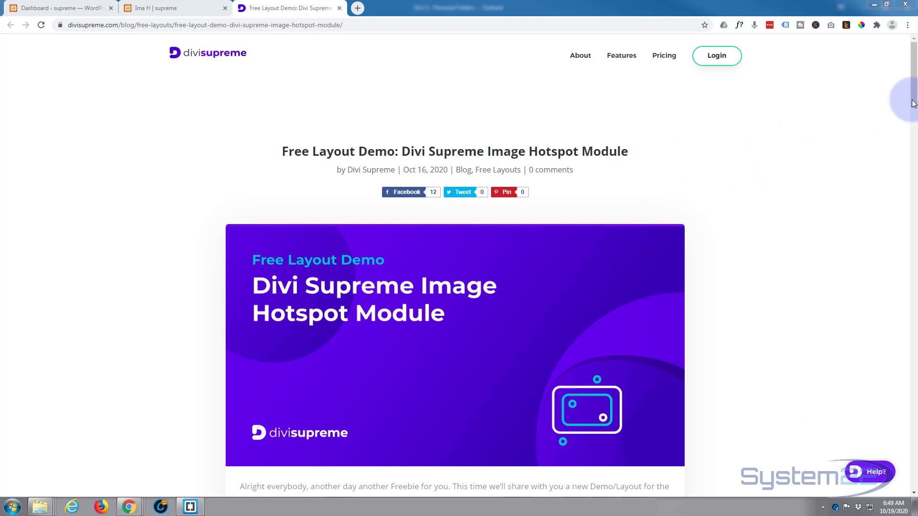
Show the local 'Ima H' page and scroll through Demo #1 and Demo #2, checking their hotspot tooltips.
left_click_drag(913, 103, 914, 117)
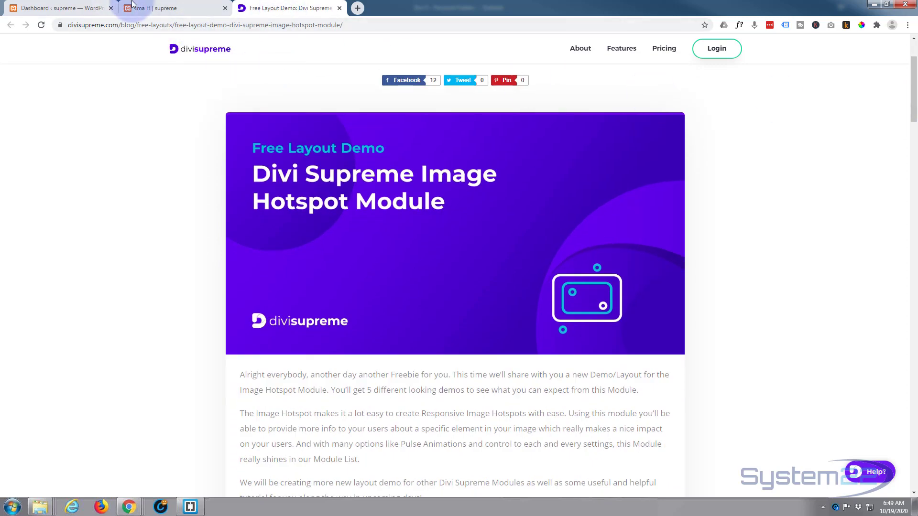
left_click(153, 8)
scroll(581, 270, "down", 3)
scroll(582, 271, "down", 5)
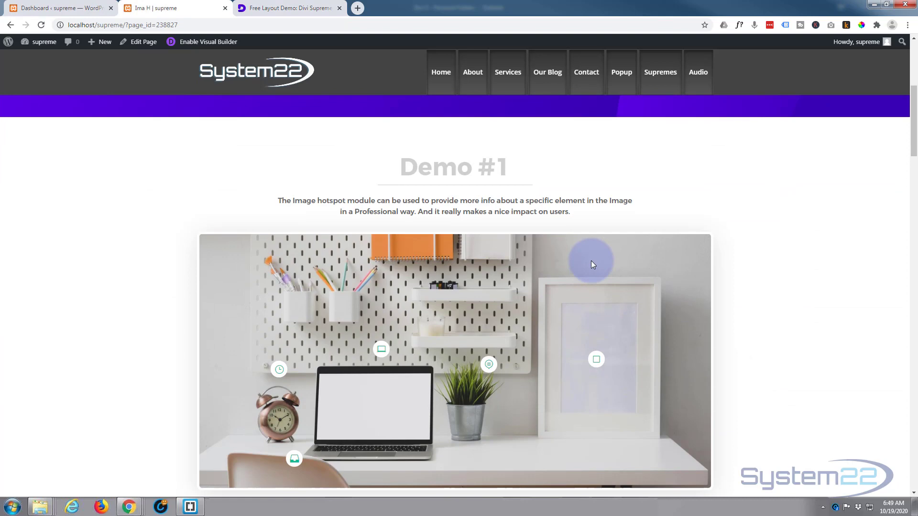
mouse_move(277, 277)
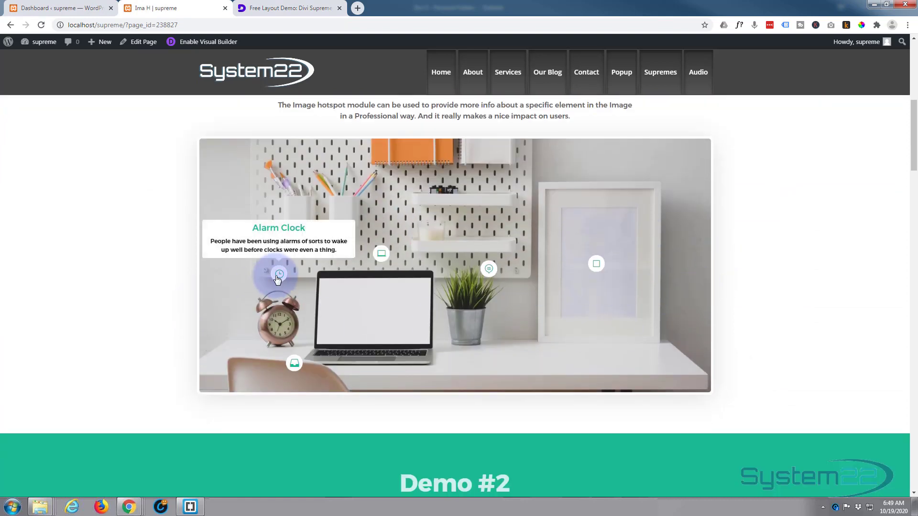
mouse_move(504, 272)
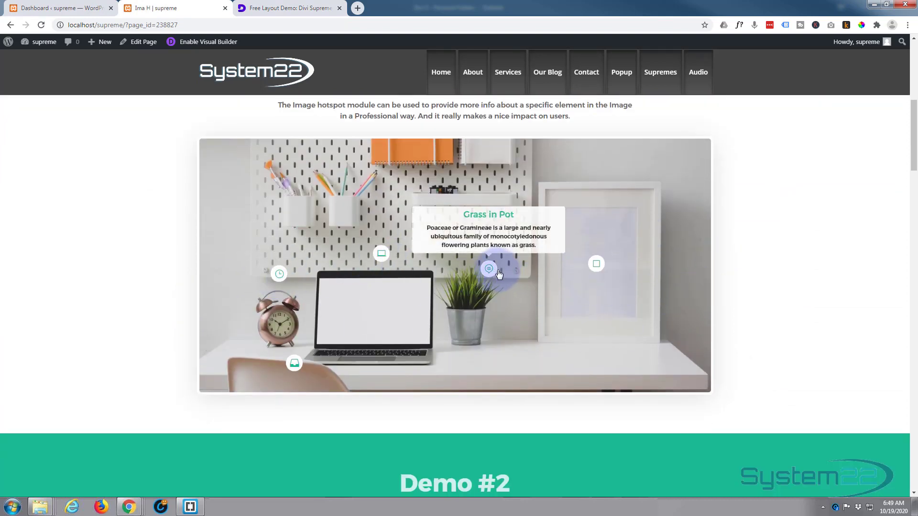
scroll(537, 306, "down", 3)
scroll(537, 306, "down", 3)
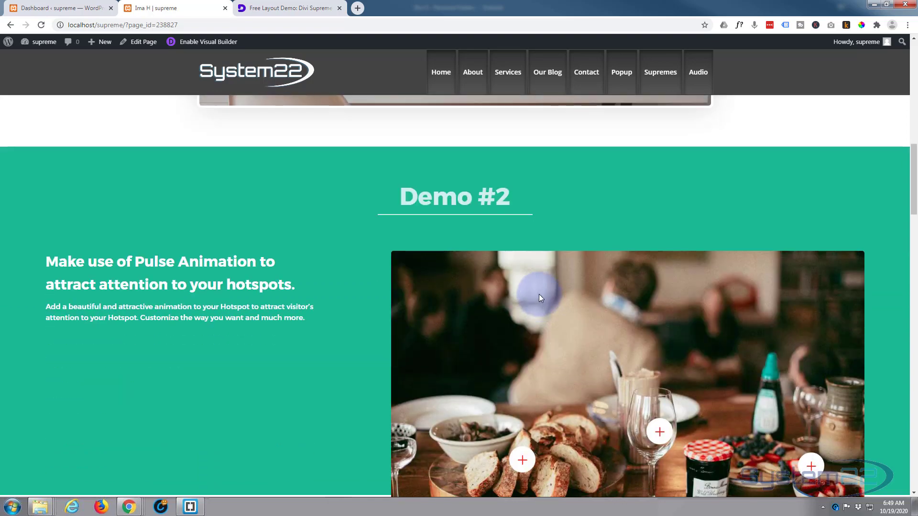
scroll(381, 289, "down", 3)
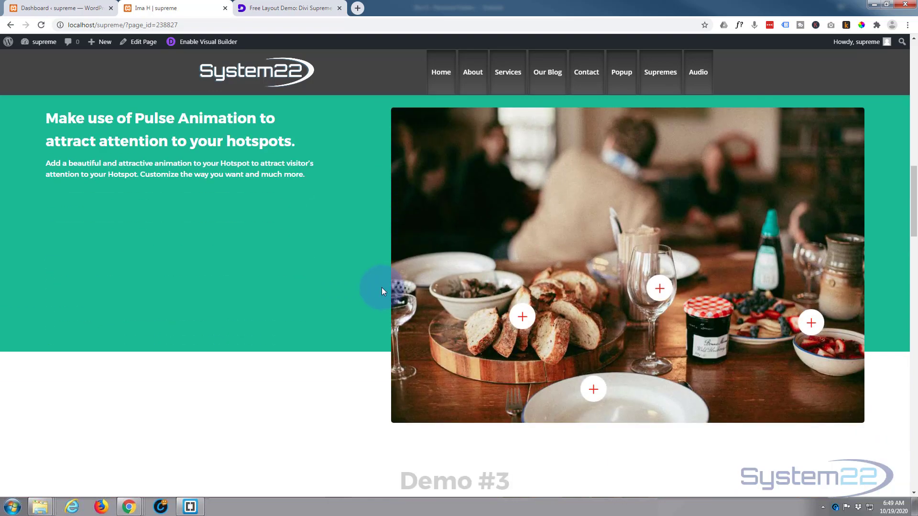
scroll(305, 304, "up", 3)
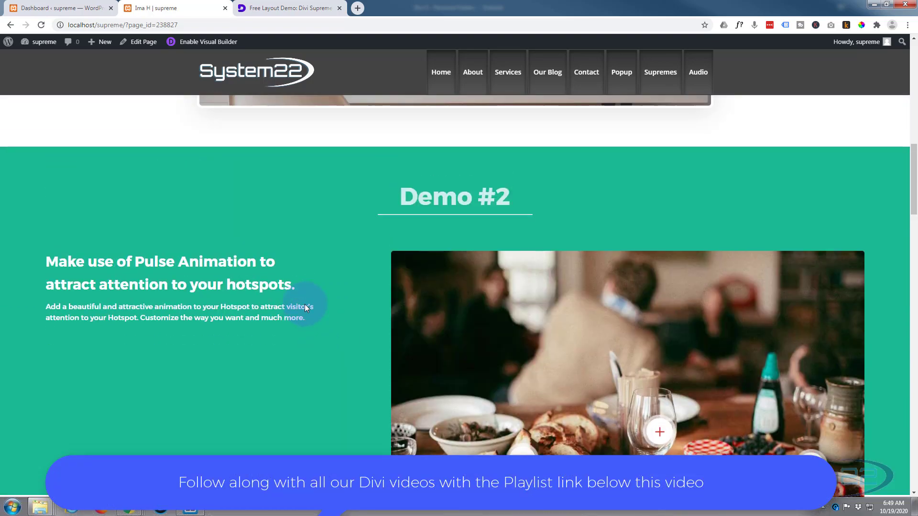
scroll(305, 307, "up", 7)
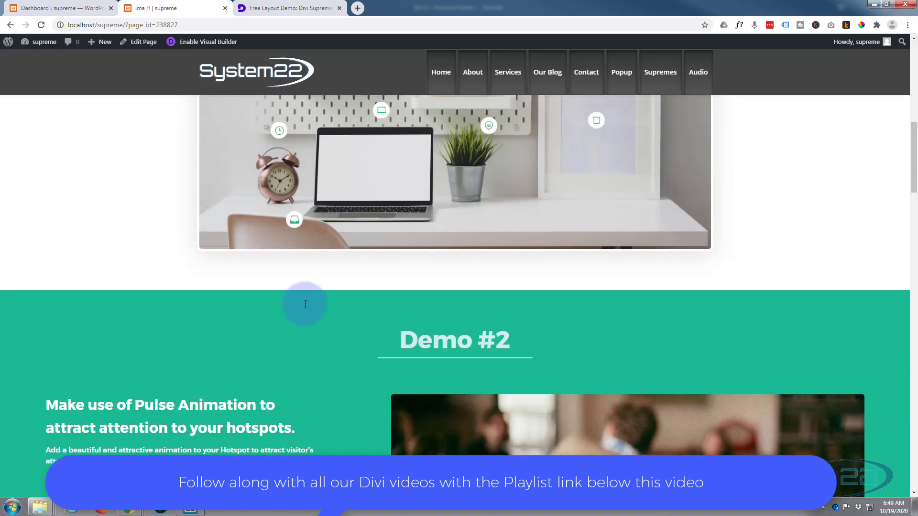
Download Divi-Supreme-Image-Hotspot-Module-Demo-Free-Layout.zip from the Divi Supreme free layout post.
left_click(291, 8)
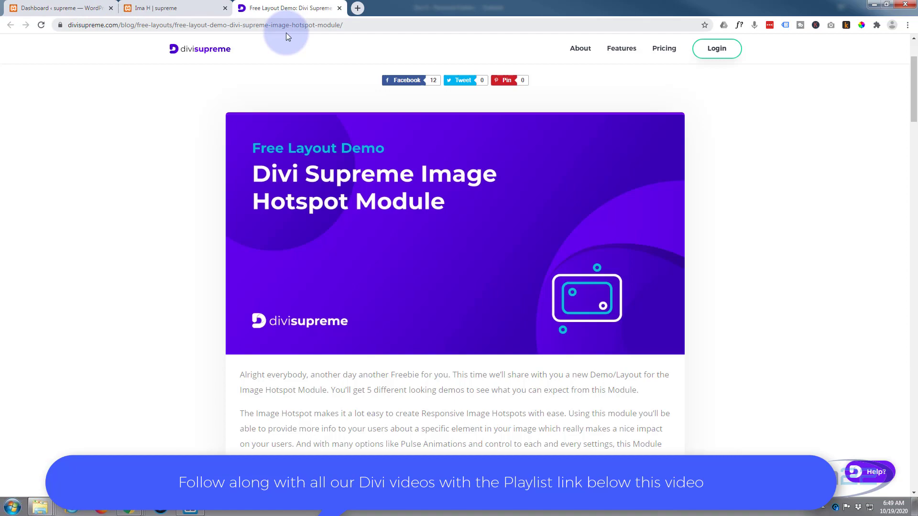
scroll(159, 245, "down", 10)
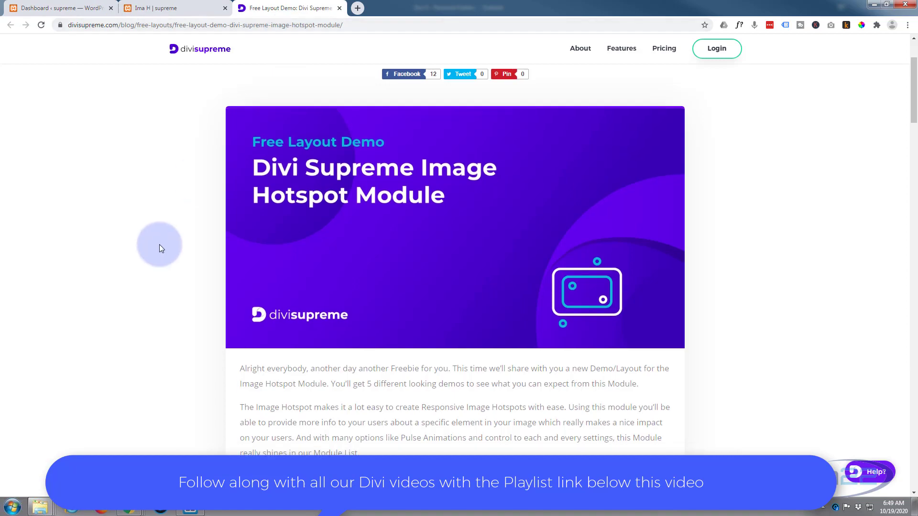
scroll(159, 245, "down", 5)
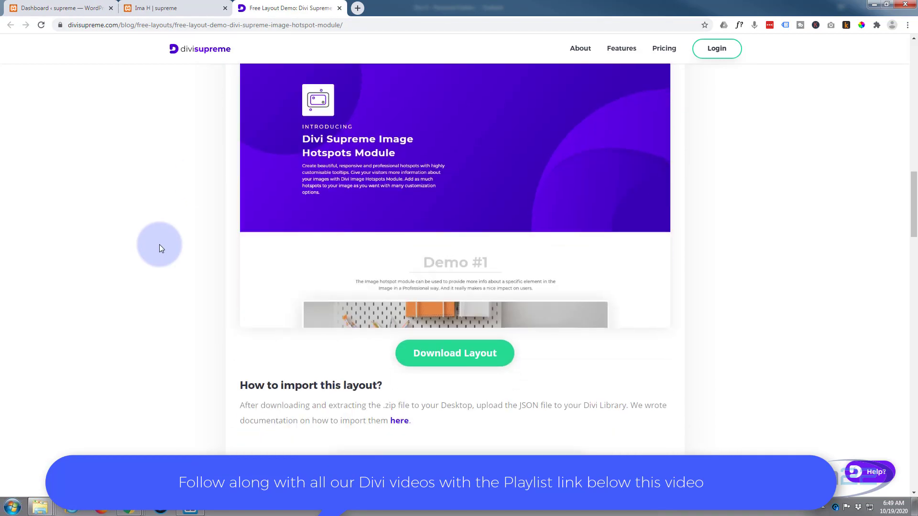
left_click(486, 215)
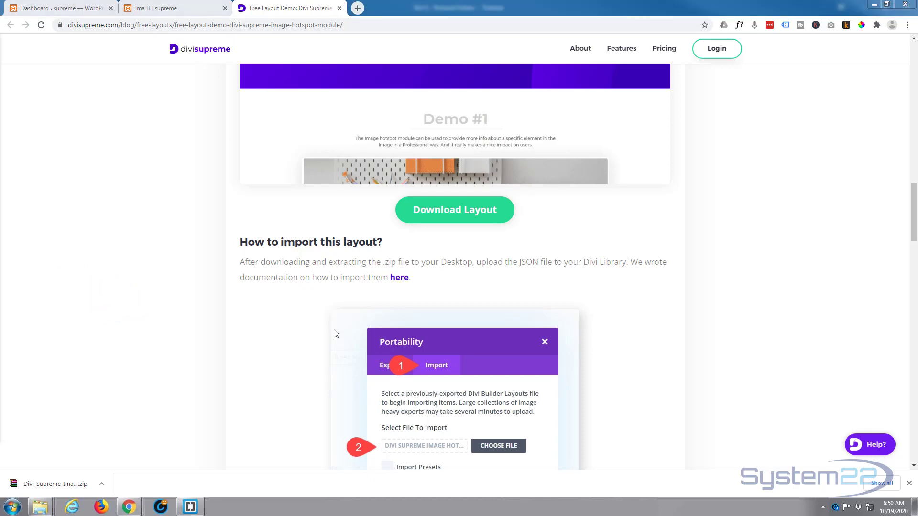
Extract the layout zip in Downloads\ih to get the Credit text file and JSON layout.
left_click_drag(98, 84, 307, 75)
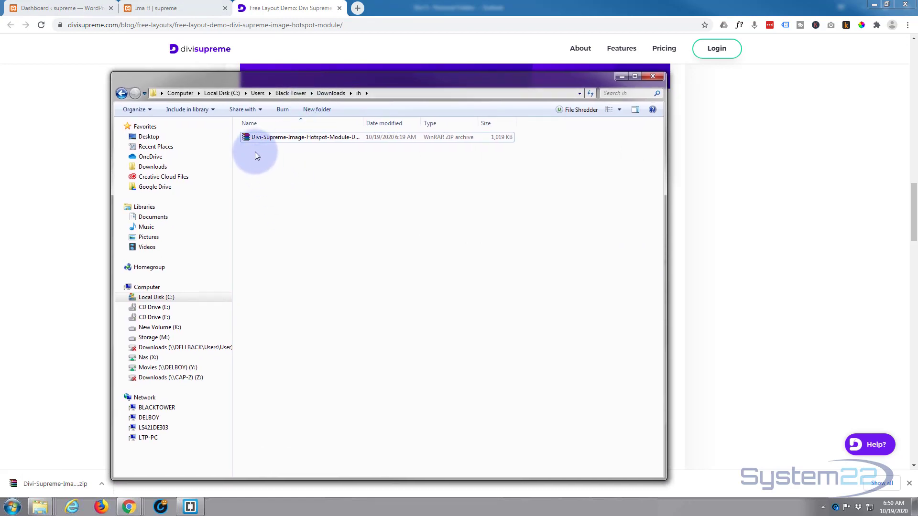
left_click(245, 136)
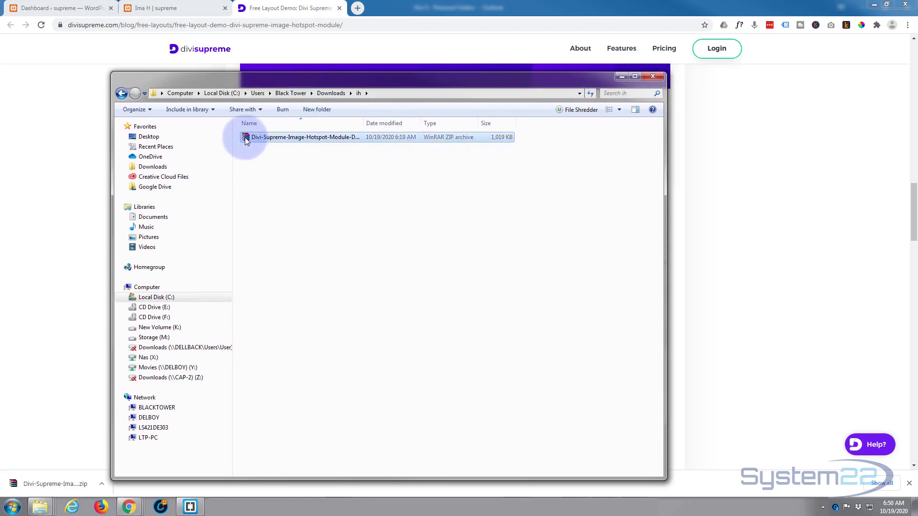
right_click(244, 136)
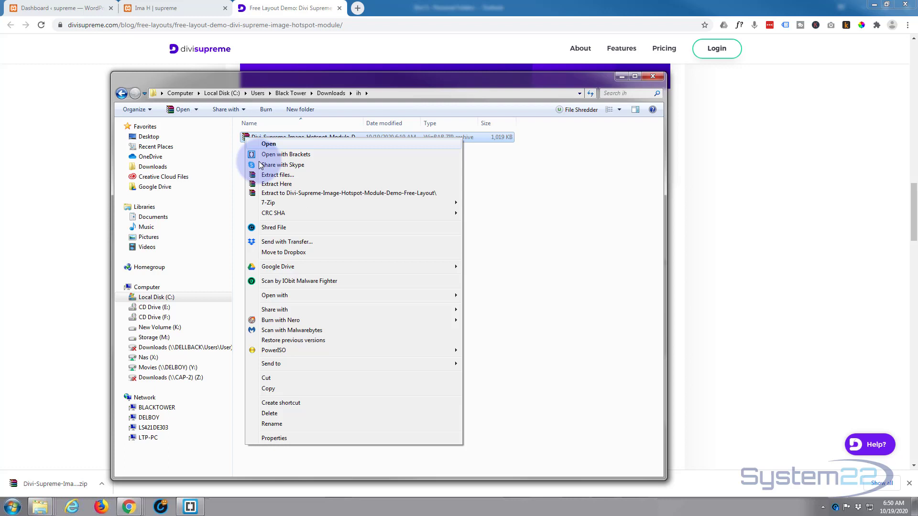
left_click(281, 183)
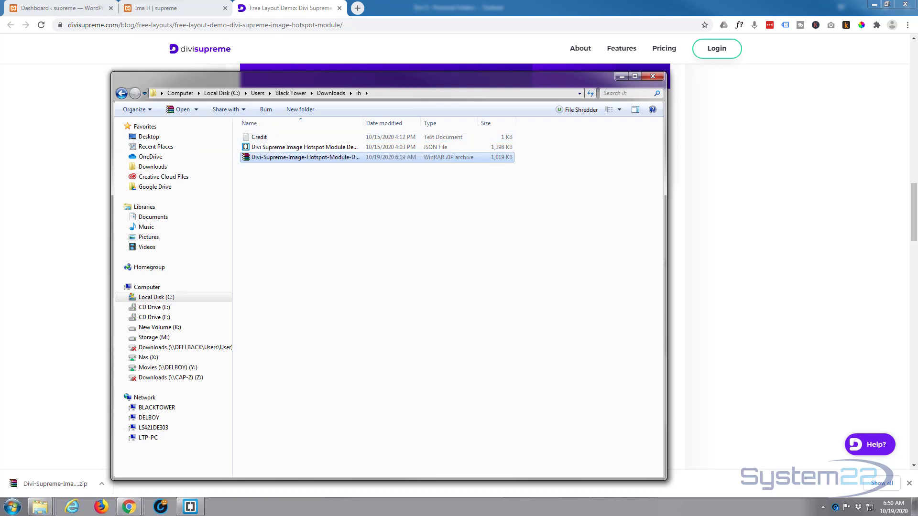
Read the Credit notes listing Pexels and Flaticon sources, then close Notepad and the Downloads\ih folder.
double_click(259, 137)
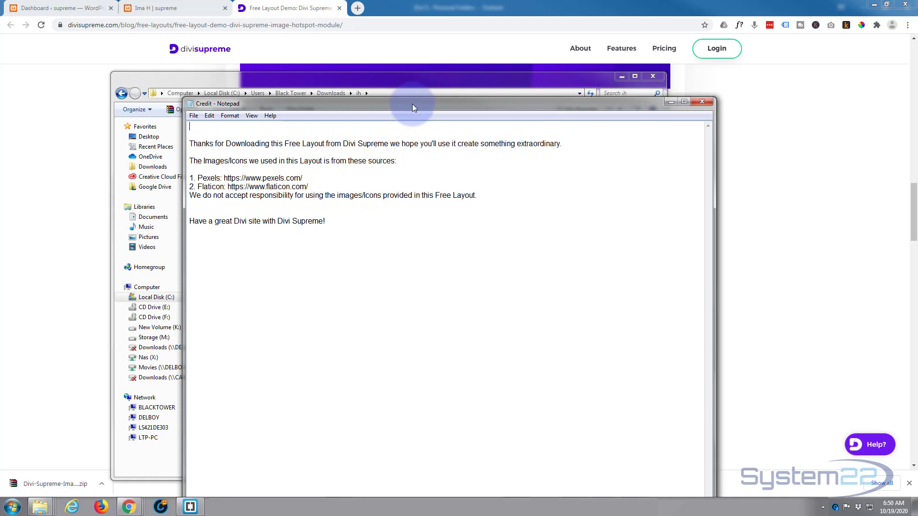
left_click_drag(412, 104, 265, 125)
key("alt+F4")
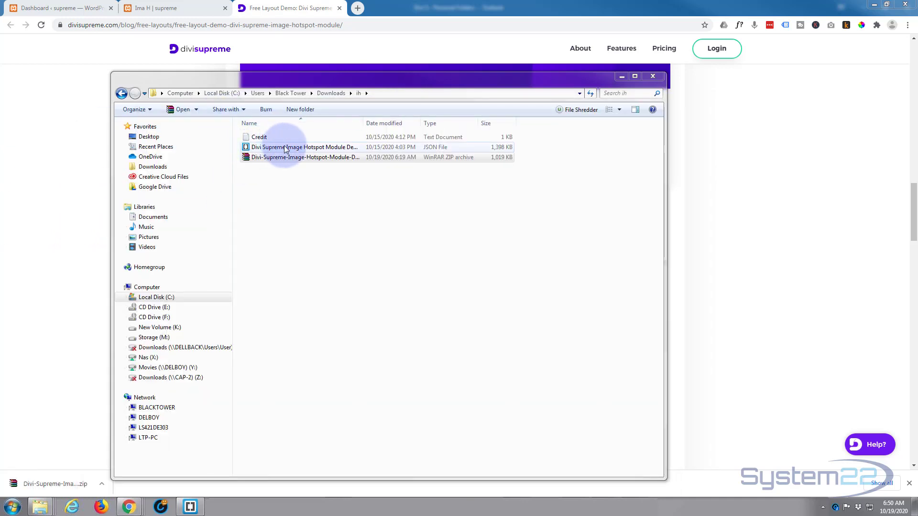
left_click_drag(429, 92, 401, 96)
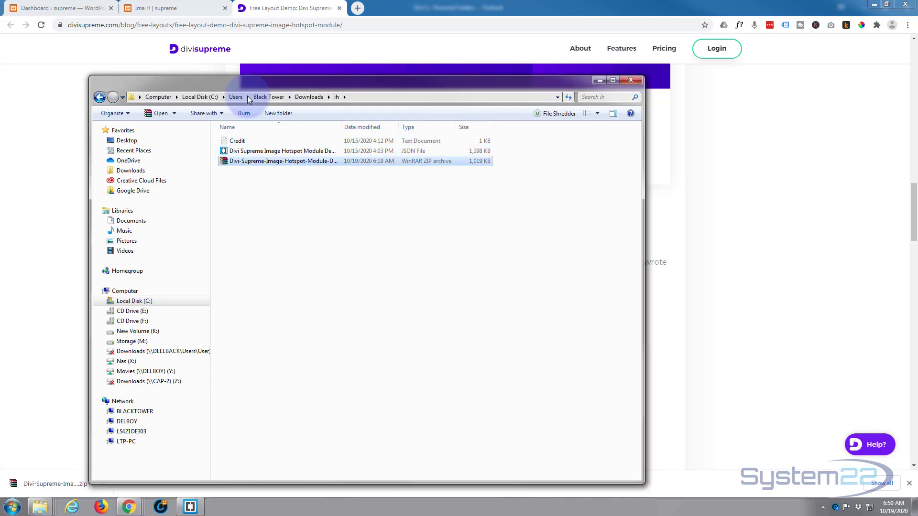
key("alt+F4")
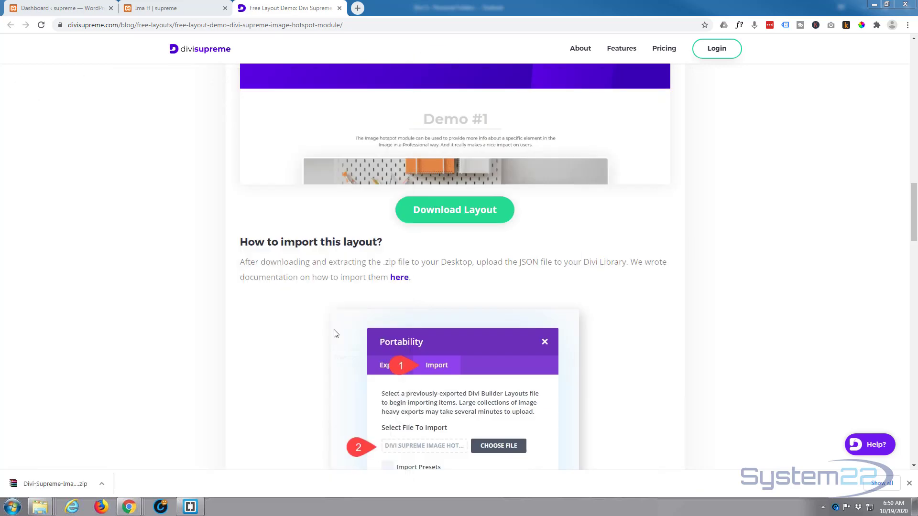
Go to Divi > Divi Library and bring up the Import & Export Portability dialog.
left_click(62, 8)
mouse_move(27, 325)
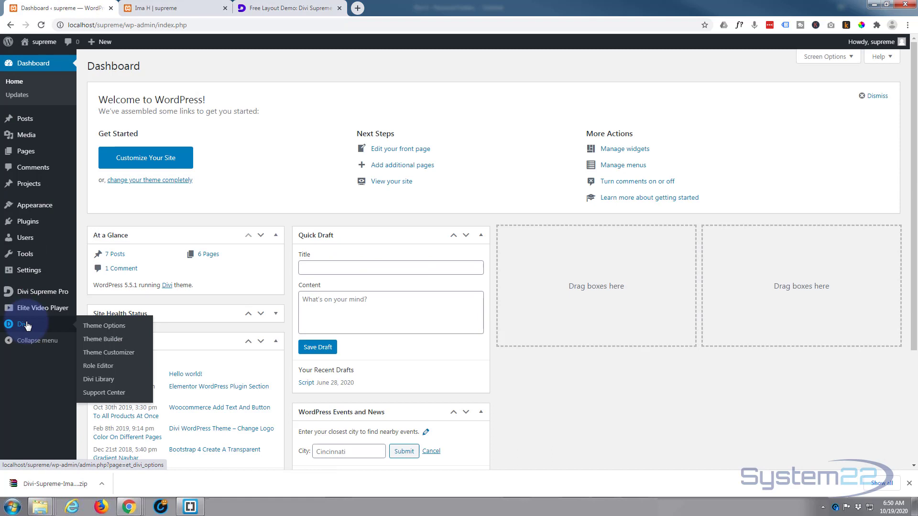
left_click(102, 379)
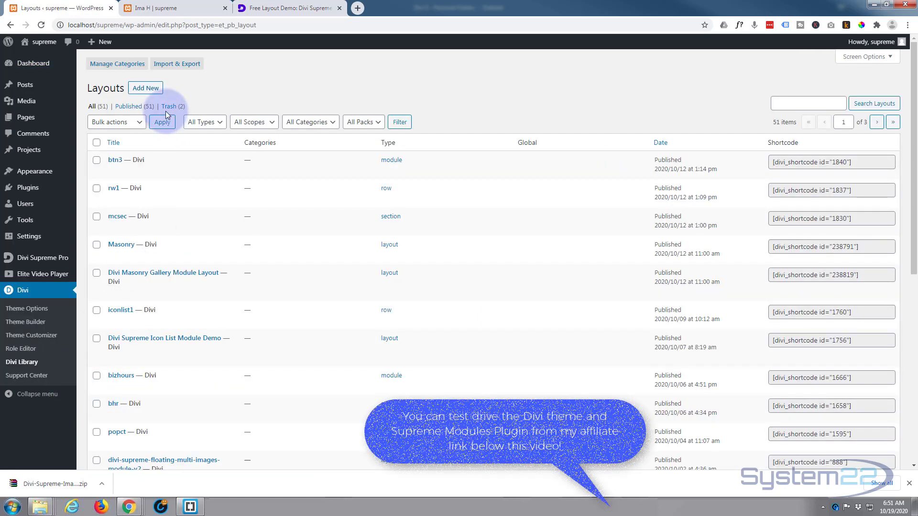
left_click(173, 67)
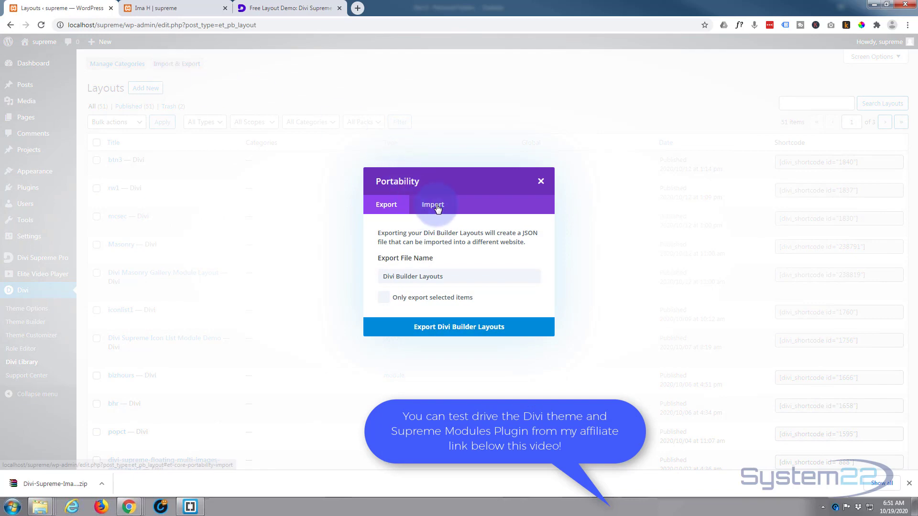
Import the Image Hotspot layout JSON file into the Divi Library through the Import tab.
left_click(432, 205)
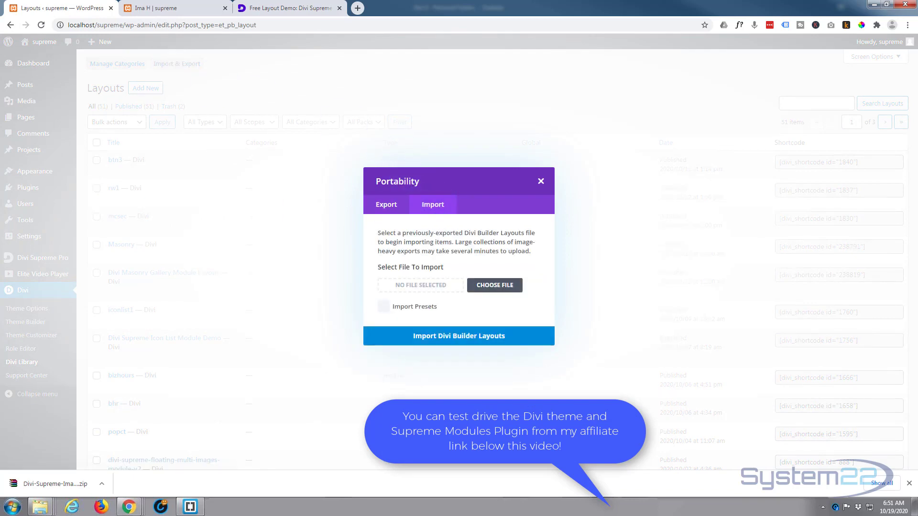
left_click(495, 285)
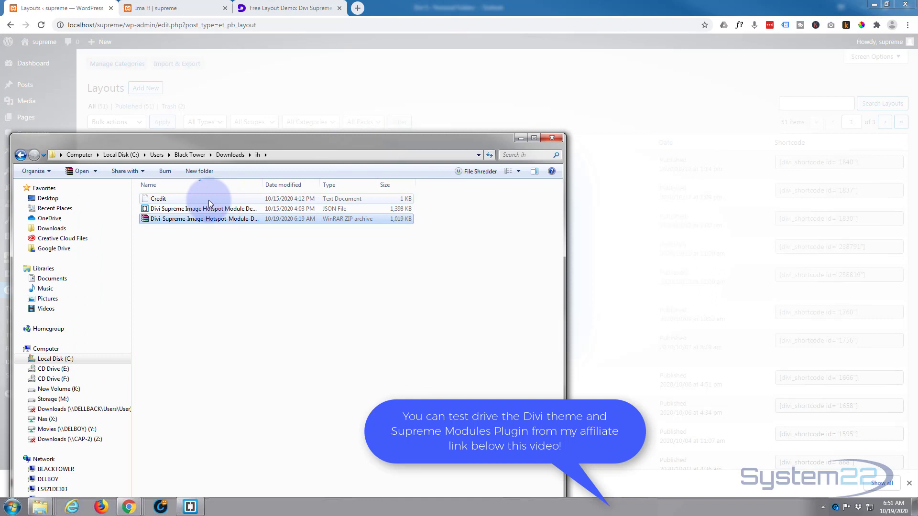
key("super+Down")
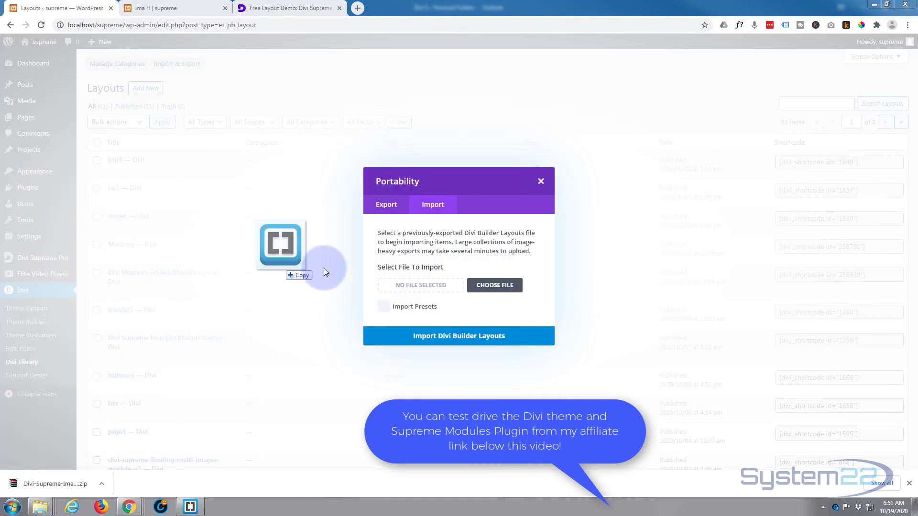
left_click_drag(323, 268, 411, 289)
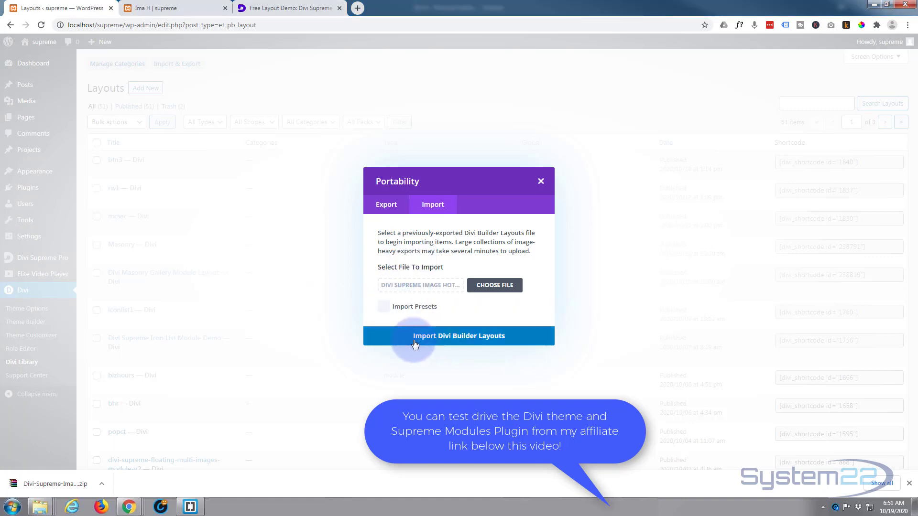
left_click(472, 340)
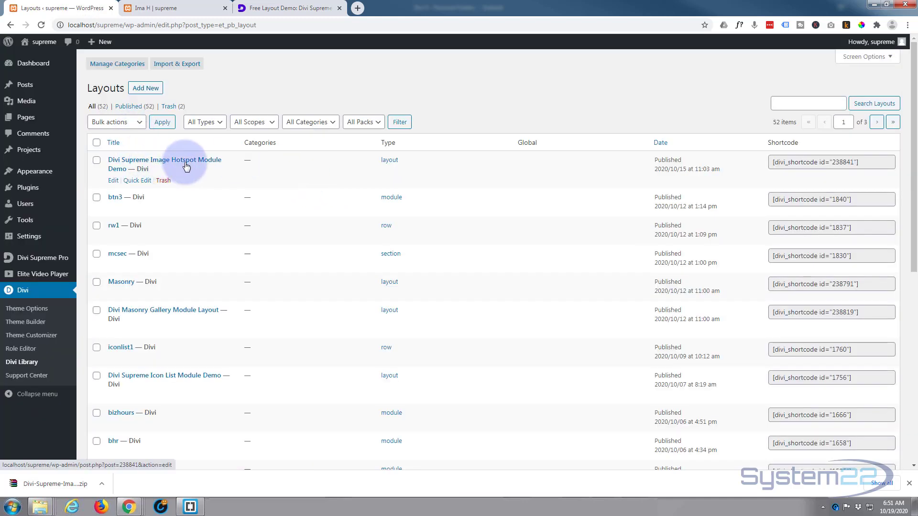
Create a new page titled 'Hotspot' in a new tab and start it in Divi Builder from a premade layout.
mouse_move(101, 41)
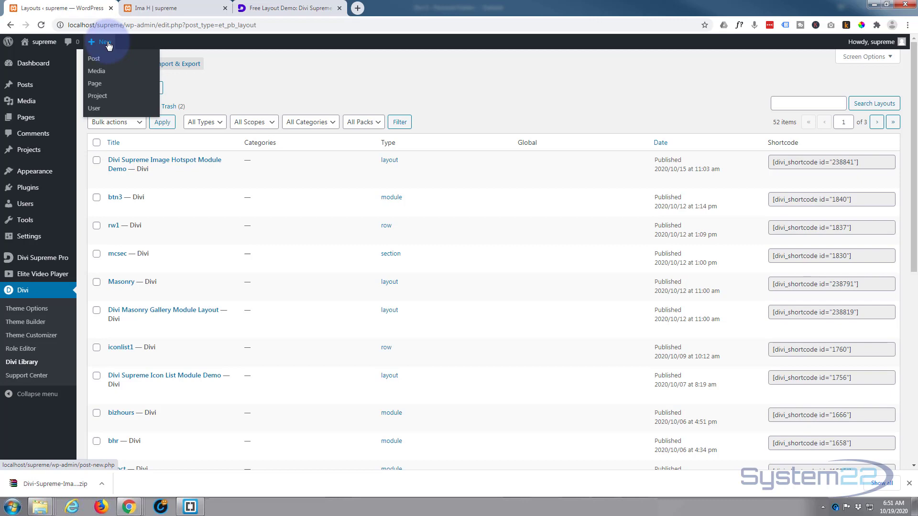
middle_click(98, 88)
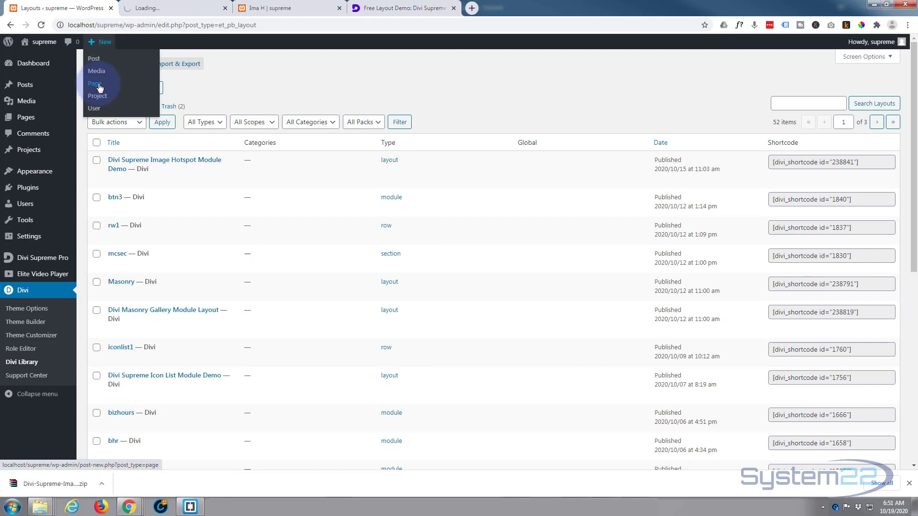
left_click(164, 8)
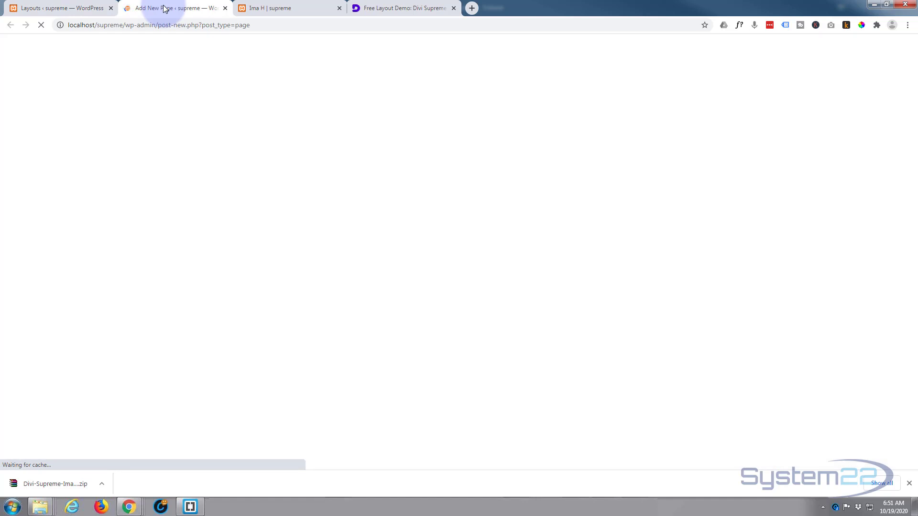
left_click(280, 98)
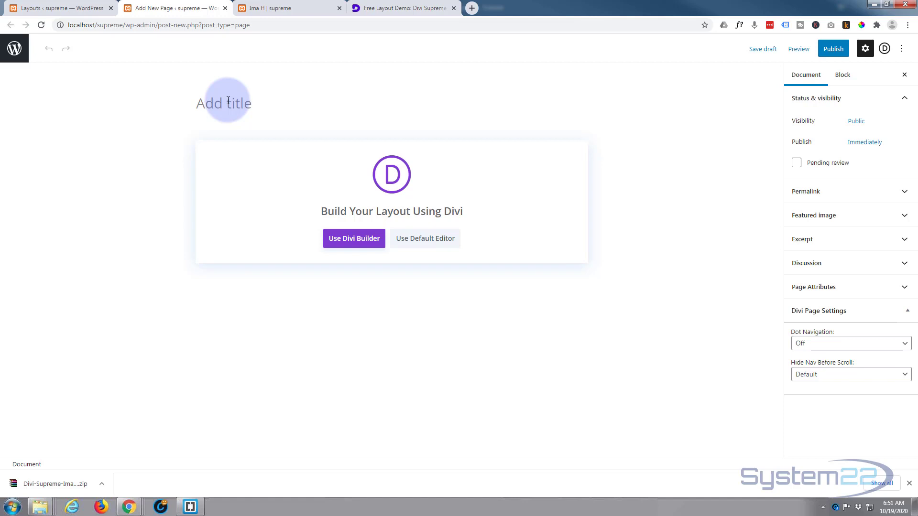
type("Hotspot")
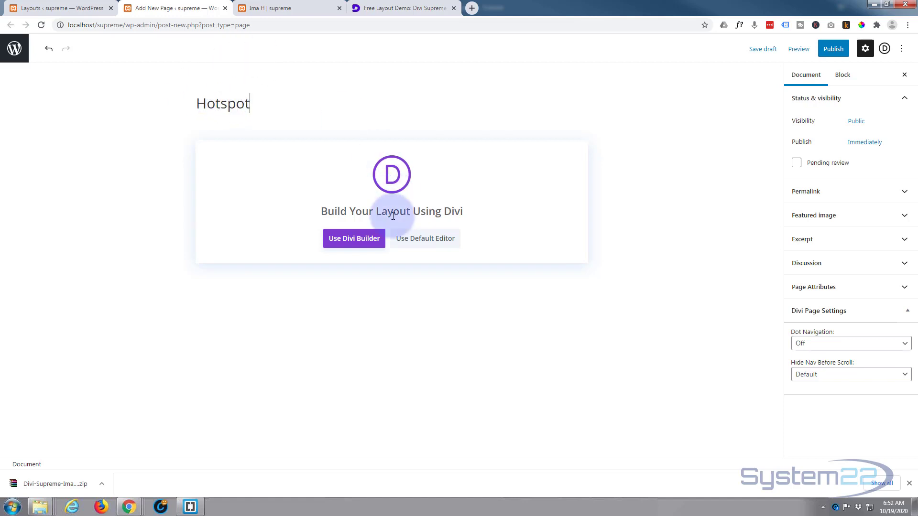
left_click(362, 244)
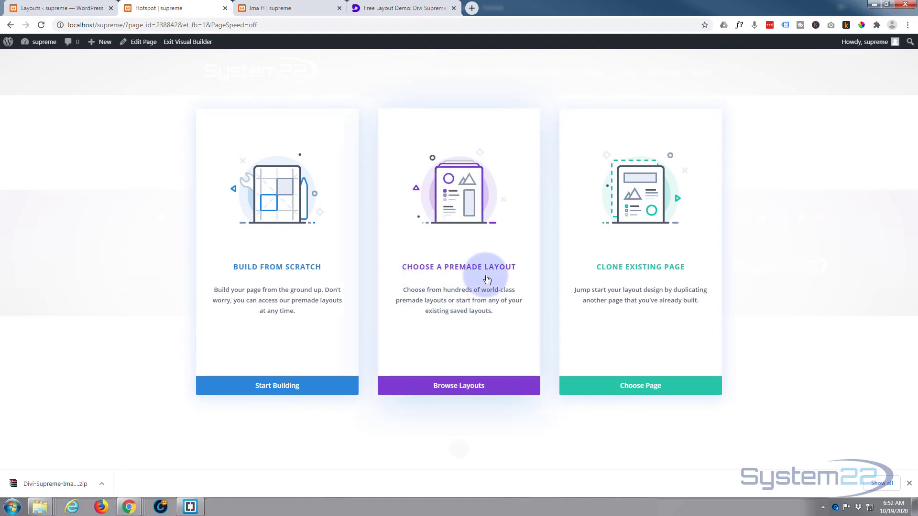
left_click(453, 389)
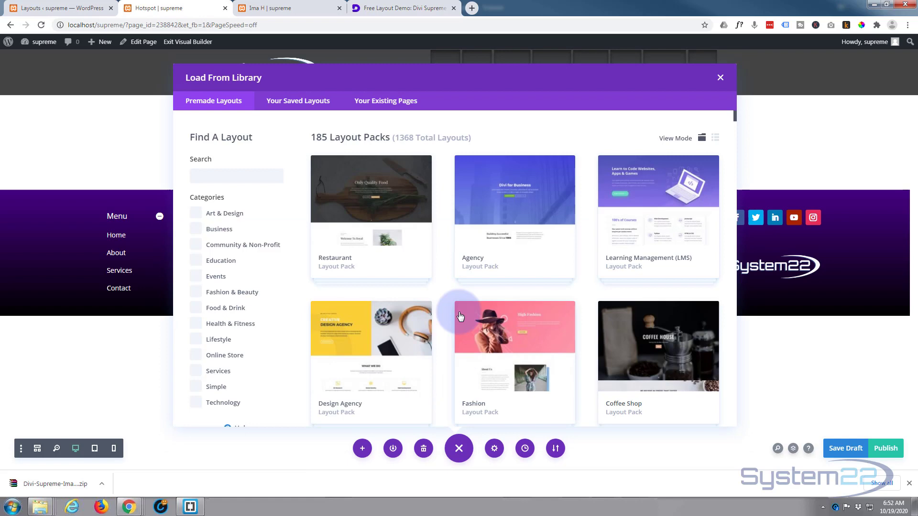
Load 'Divi Supreme Image Hotspot Module Demo' from Your Saved Layouts onto the Hotspot page.
left_click(293, 102)
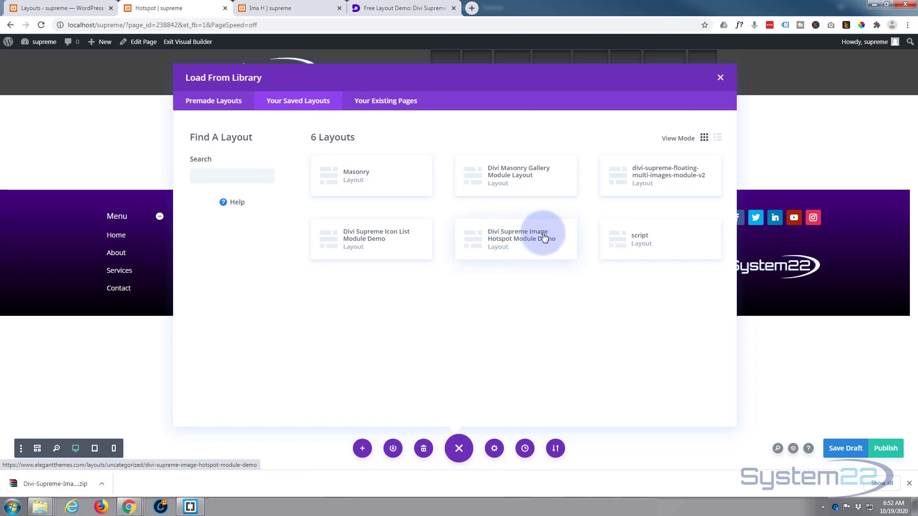
left_click(520, 244)
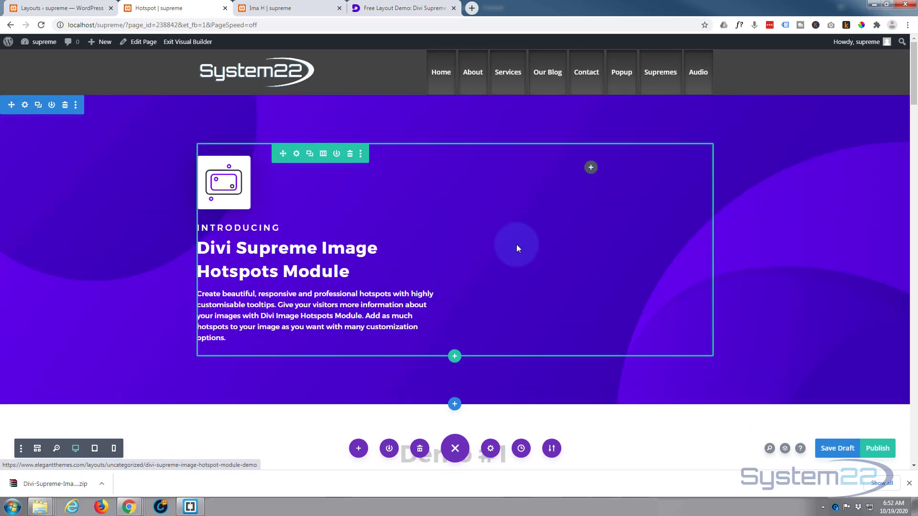
Scroll to the Demo #1 hotspot image, dismiss the Add to Library dialog, and save the page as a draft.
scroll(472, 212, "down", 5)
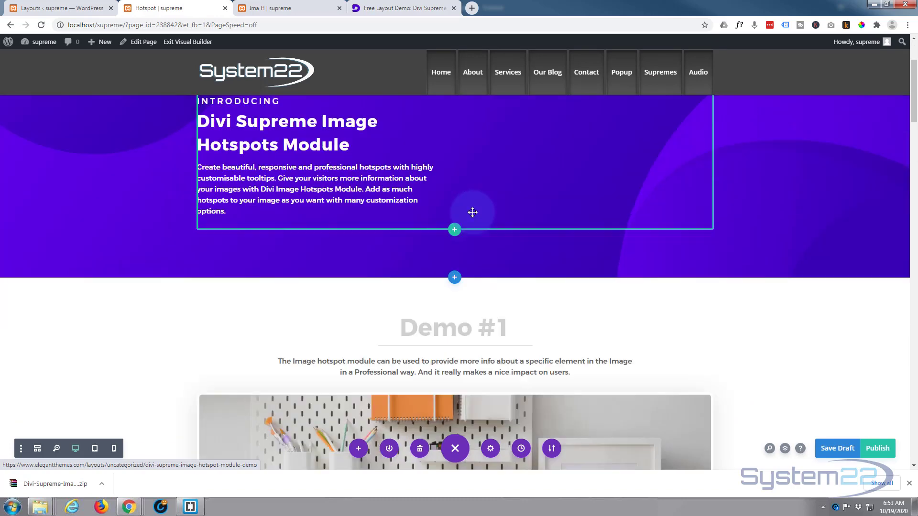
scroll(467, 215, "down", 2)
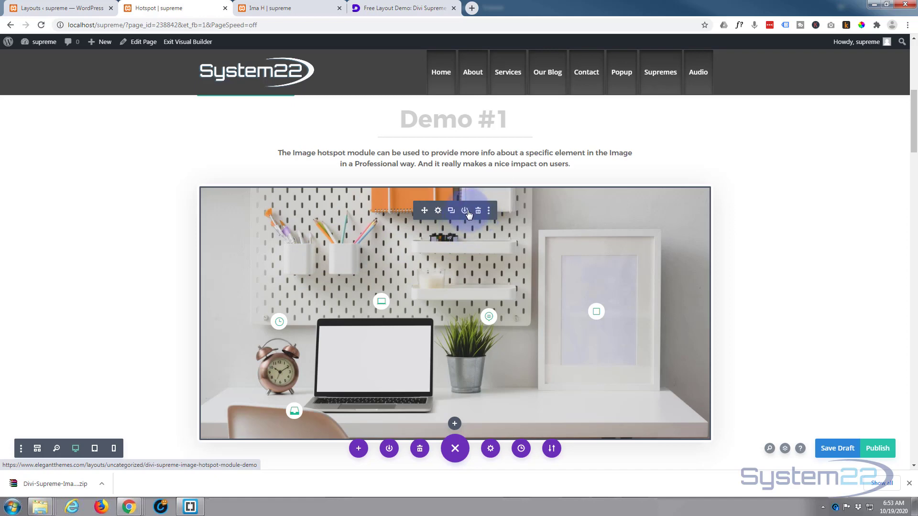
left_click(465, 211)
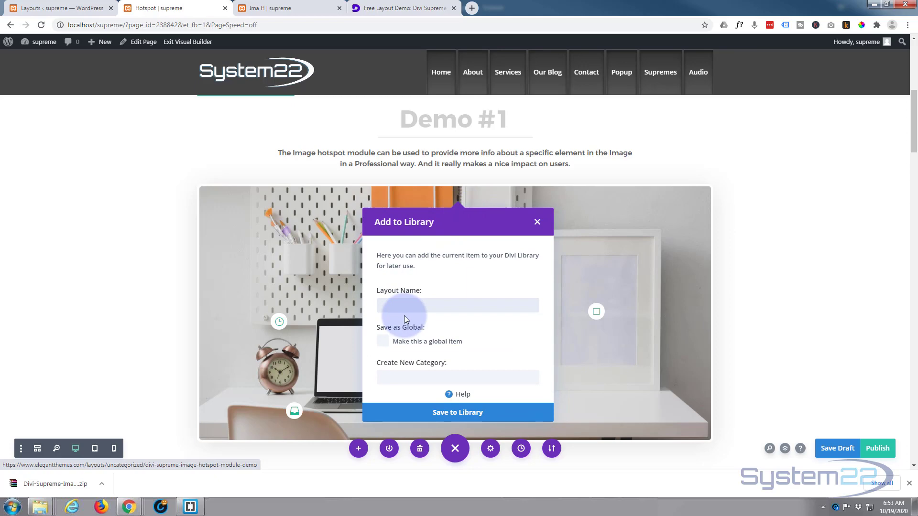
left_click(537, 222)
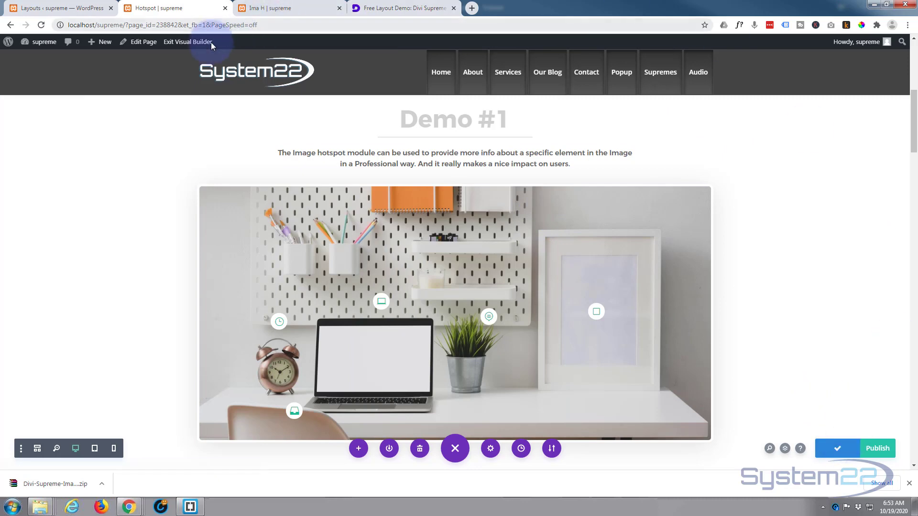
View the live Hotspot page and check the Demo #2 pulse-animation food photo's hotspot tooltips.
left_click(186, 43)
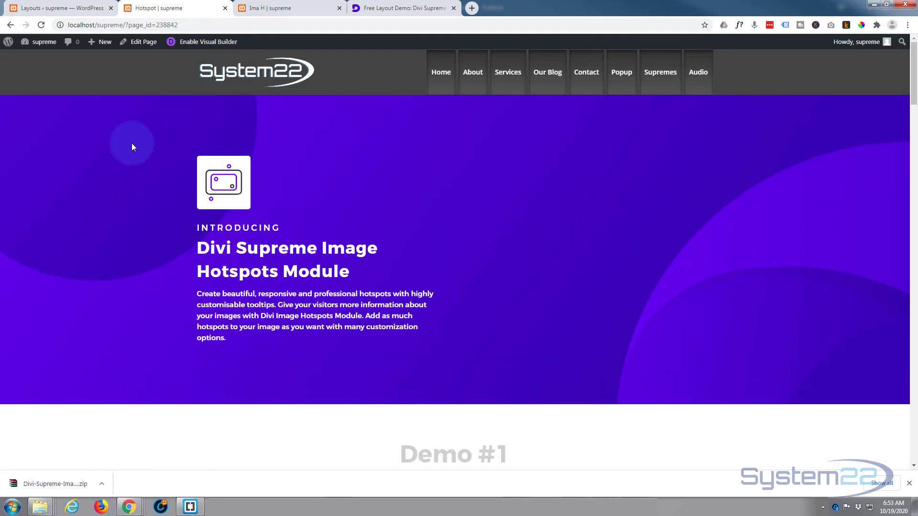
scroll(131, 142, "down", 8)
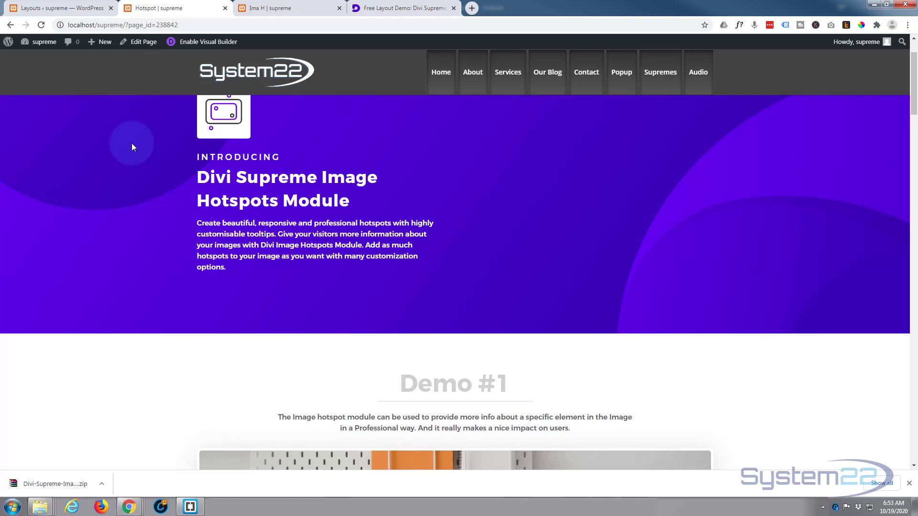
scroll(130, 141, "up", 1)
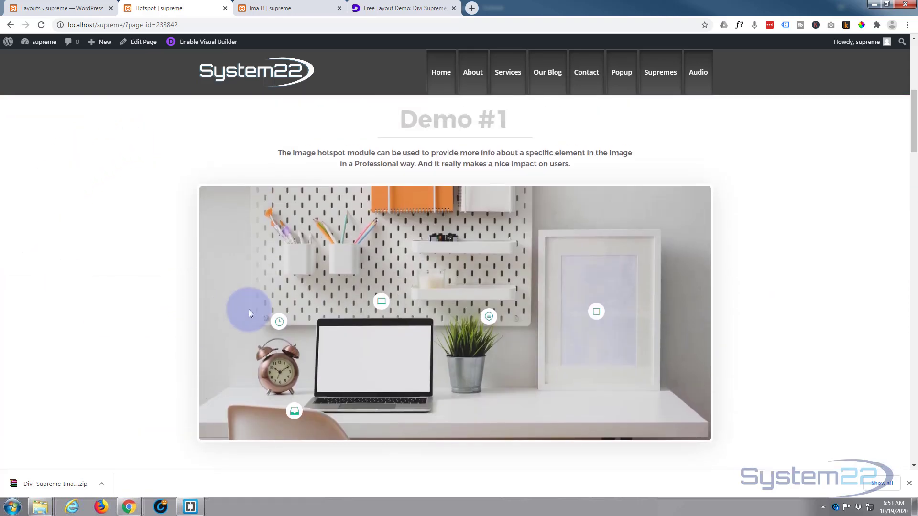
mouse_move(395, 310)
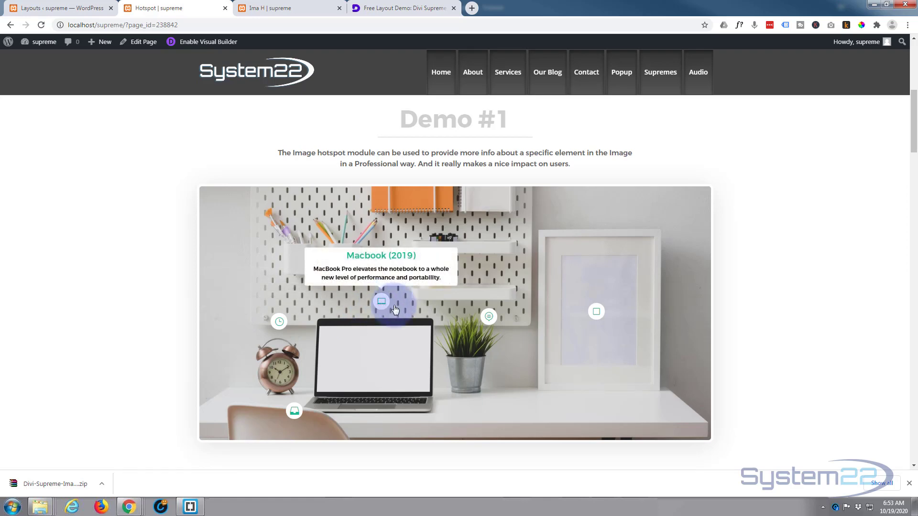
mouse_move(596, 316)
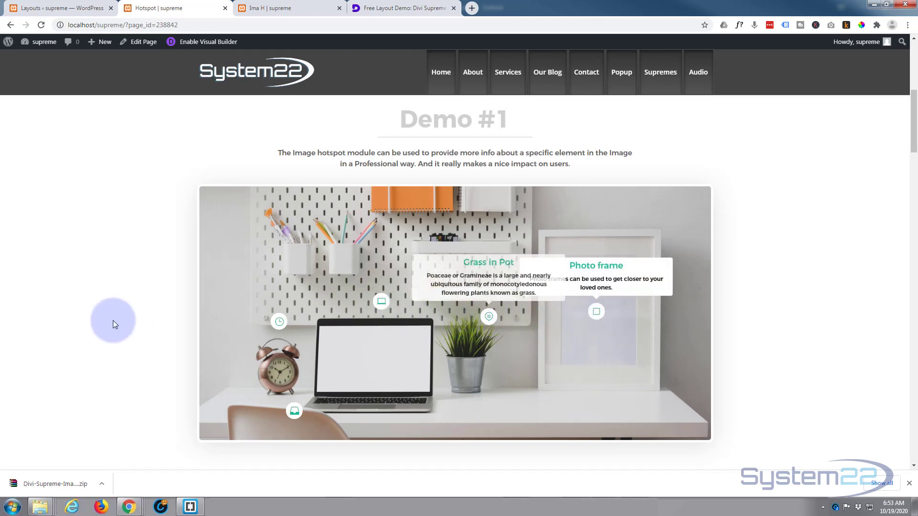
scroll(103, 318, "down", 6)
scroll(61, 270, "down", 4)
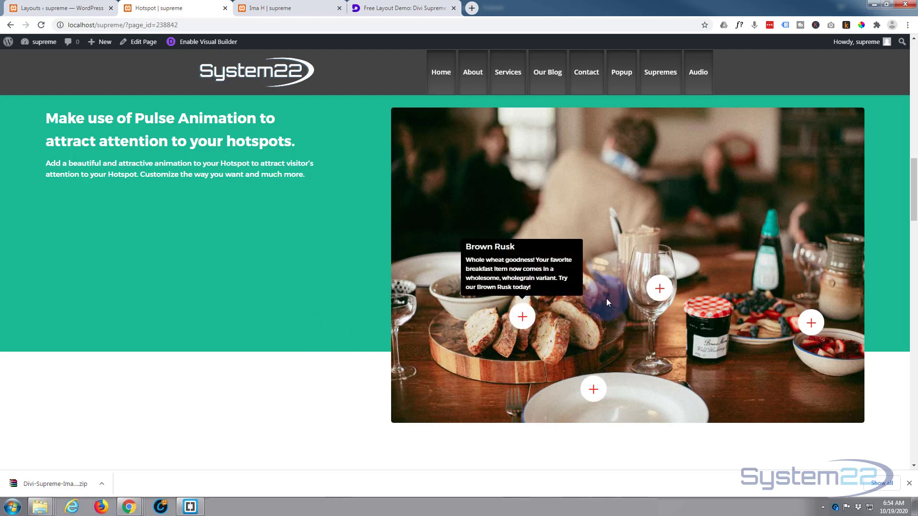
Check the tooltips on the Demo #3 icon and text hotspot markers.
mouse_move(661, 289)
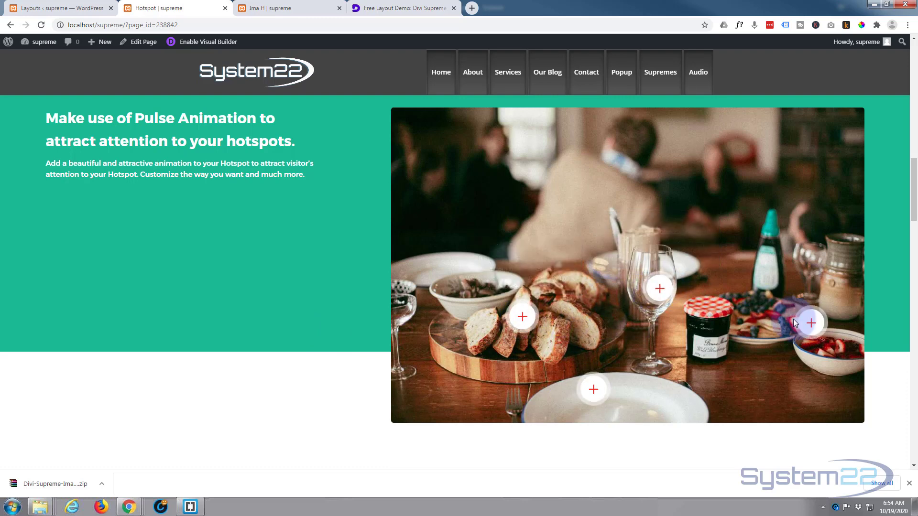
mouse_move(812, 325)
mouse_move(601, 390)
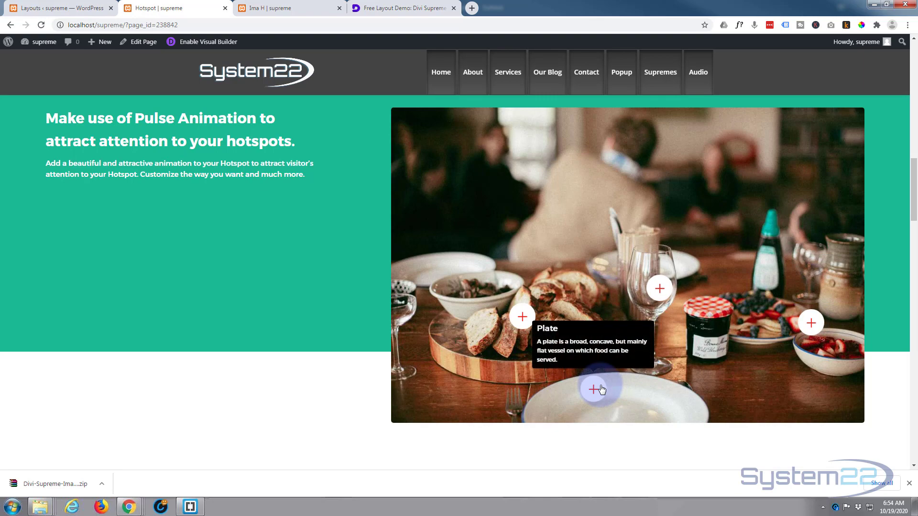
Move down to Demo #4 and check its desk hotspot tooltips, like the Macbook (2019) card.
scroll(246, 283, "down", 4)
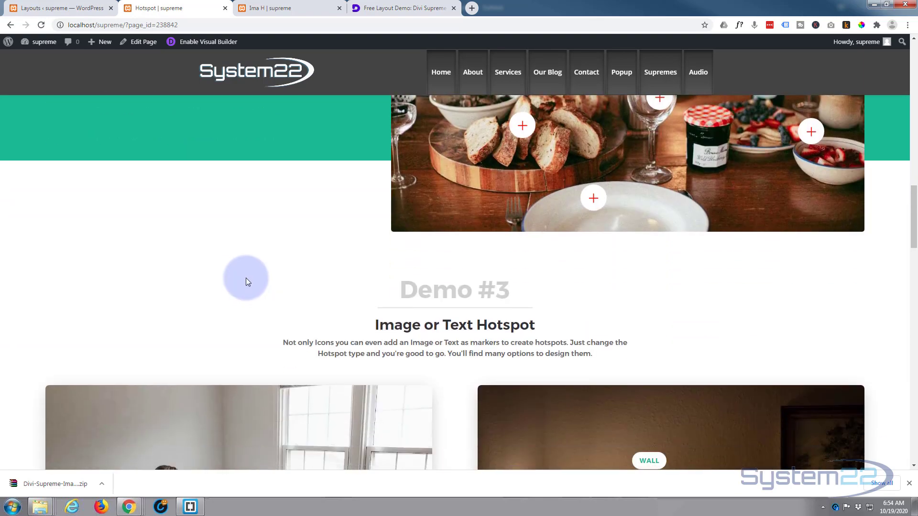
scroll(228, 231, "down", 4)
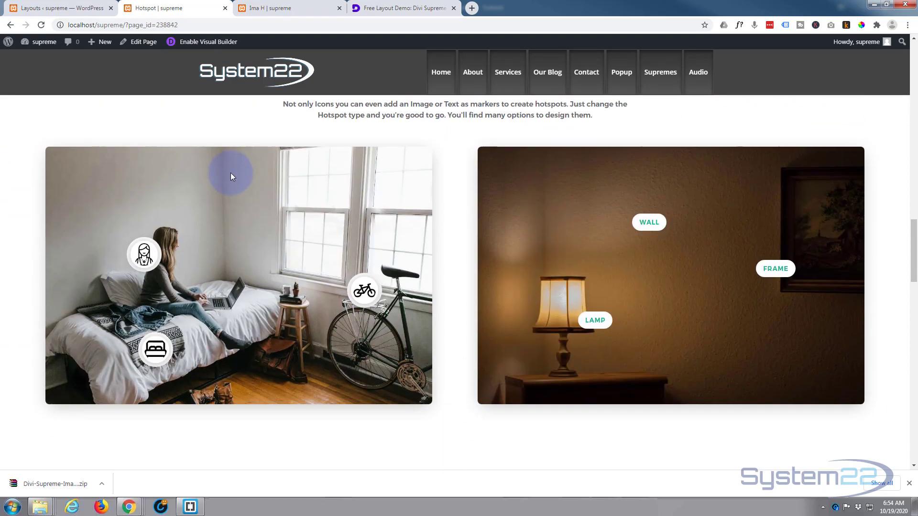
mouse_move(145, 258)
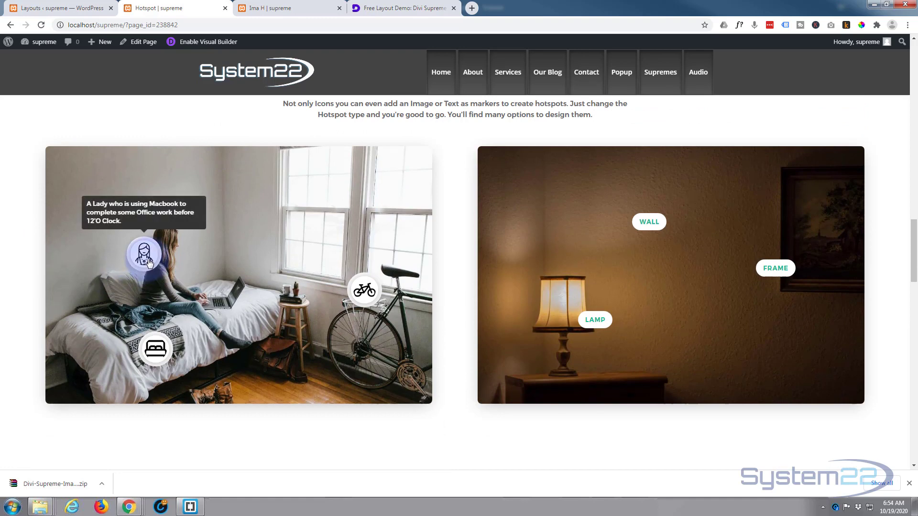
mouse_move(378, 293)
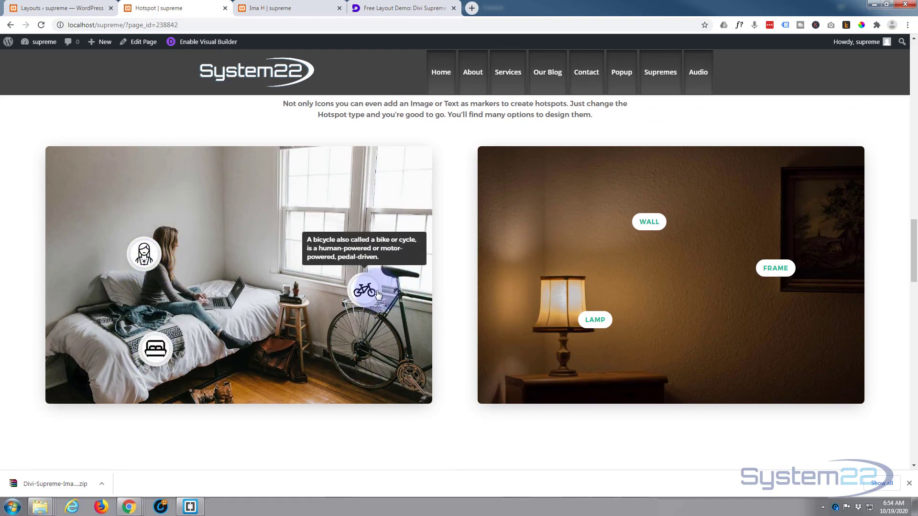
mouse_move(656, 227)
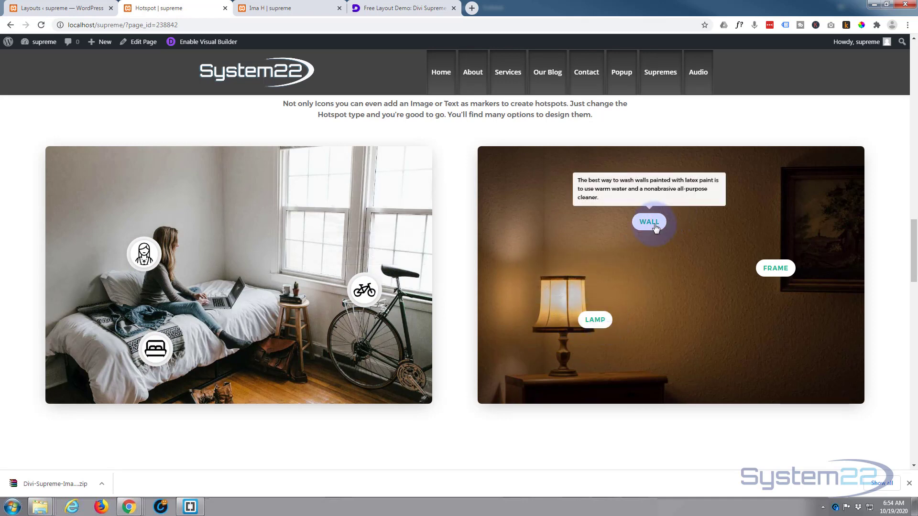
mouse_move(770, 272)
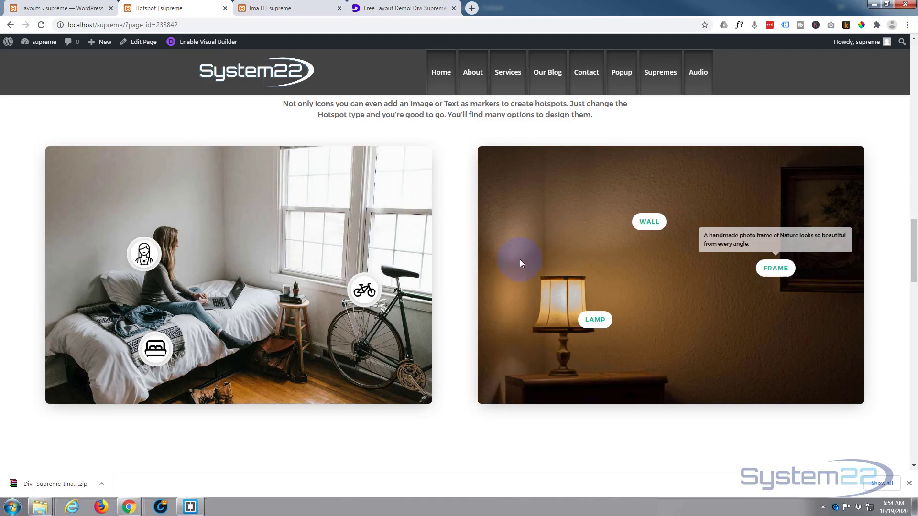
Scroll further down the live Hotspot page to the Demo #5 section.
scroll(483, 258, "down", 3)
scroll(484, 260, "down", 3)
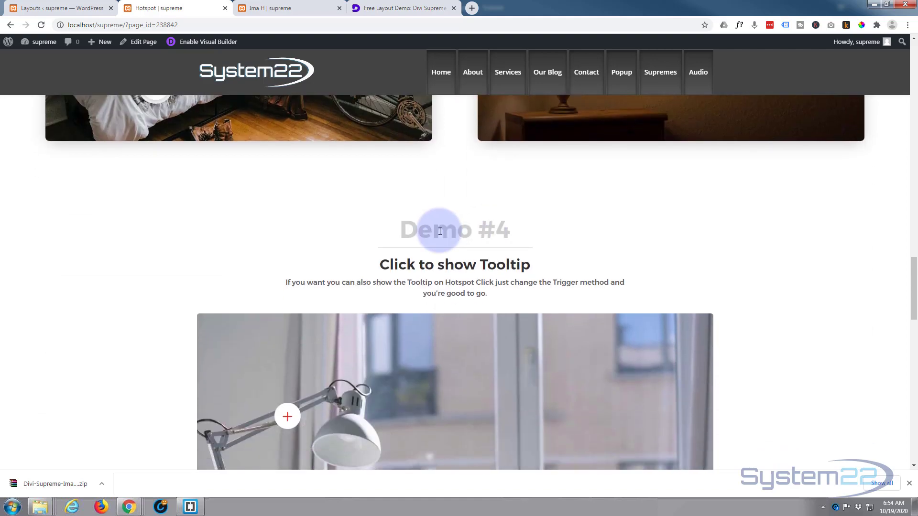
scroll(253, 199, "down", 3)
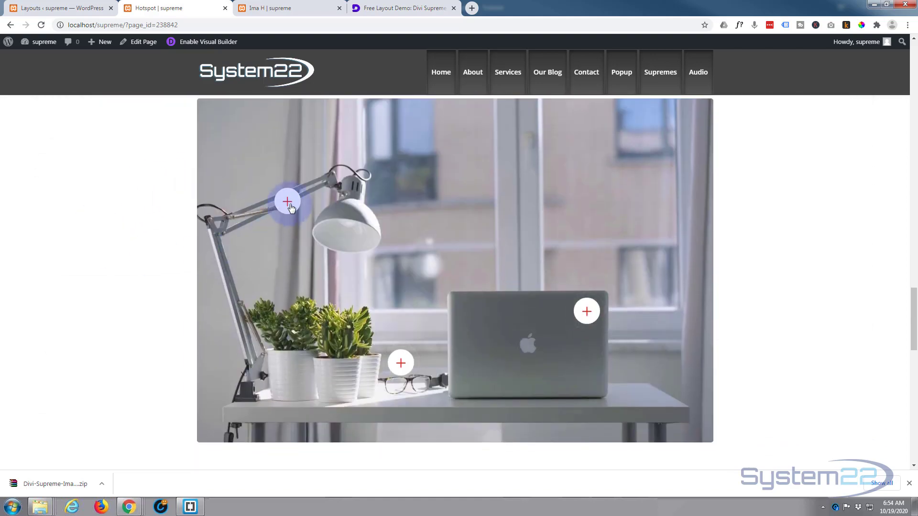
mouse_move(286, 200)
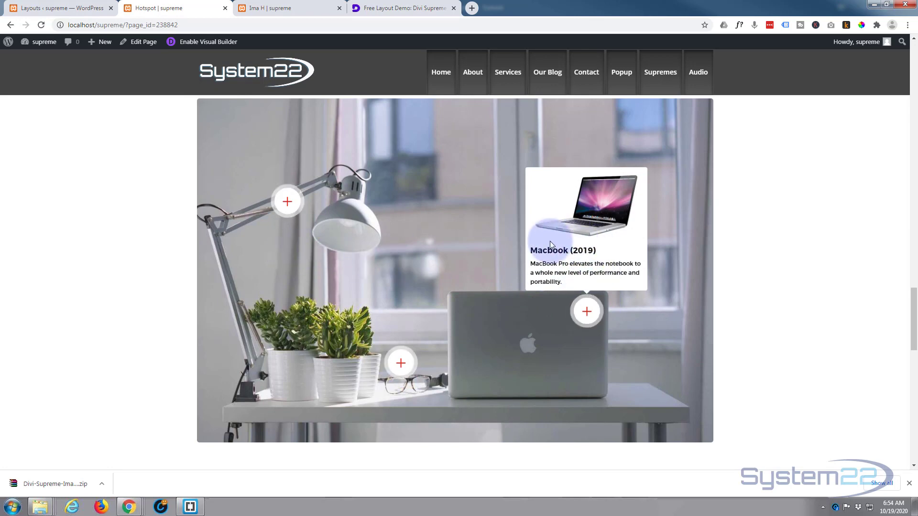
Show the Demo #5 world map and display each team-member avatar's profile tooltip.
scroll(175, 236, "down", 8)
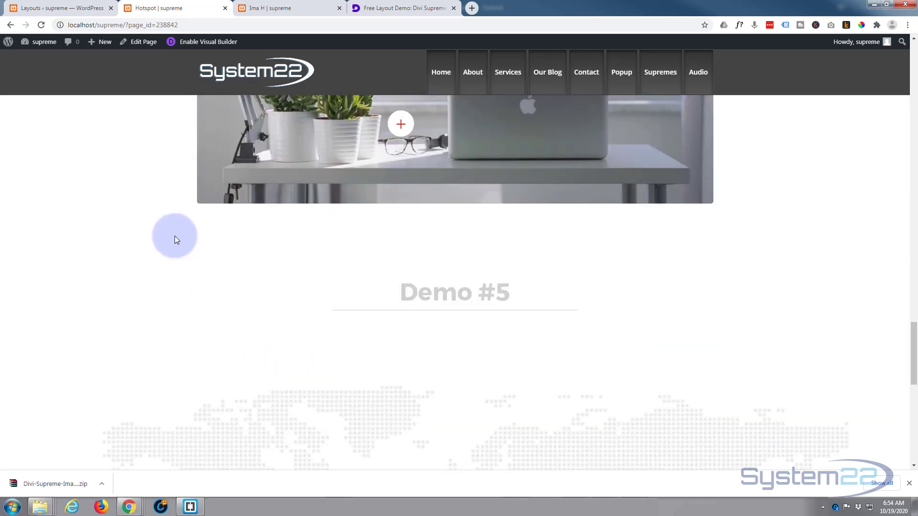
scroll(173, 237, "down", 2)
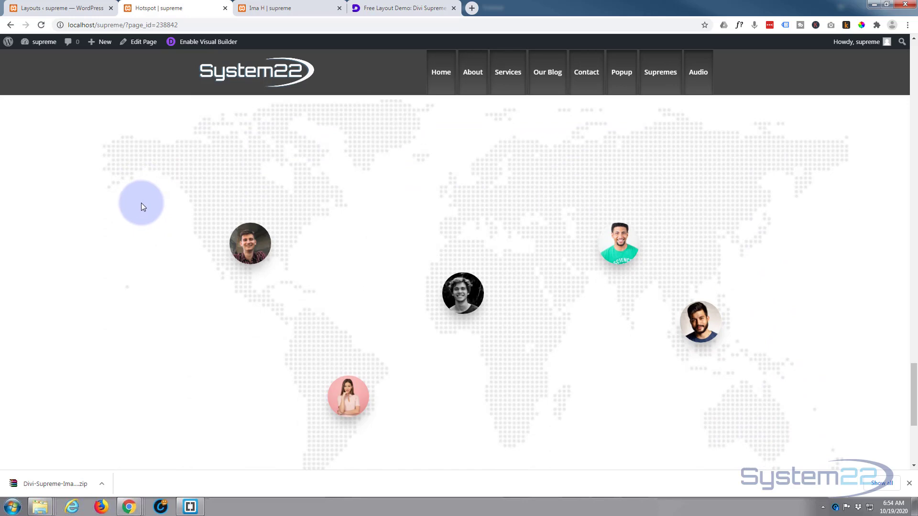
mouse_move(261, 299)
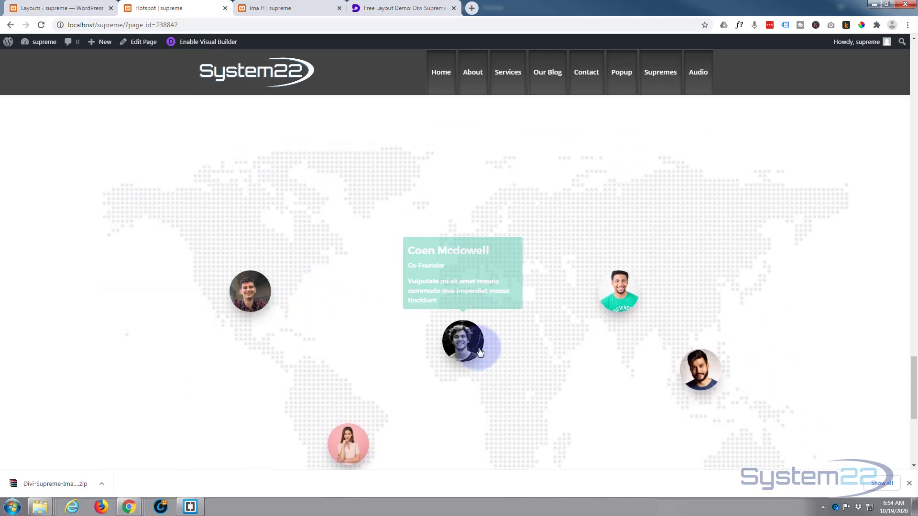
mouse_move(346, 458)
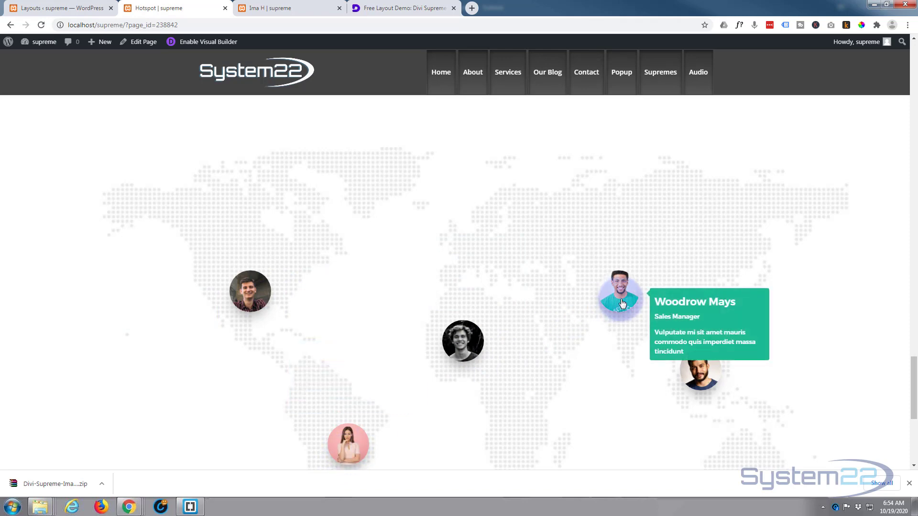
mouse_move(702, 370)
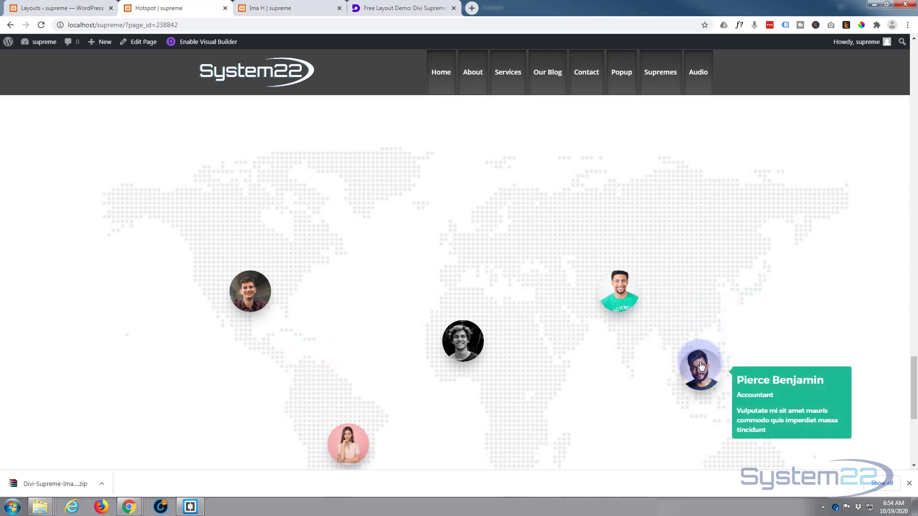
scroll(737, 243, "up", 3)
scroll(737, 243, "down", 9)
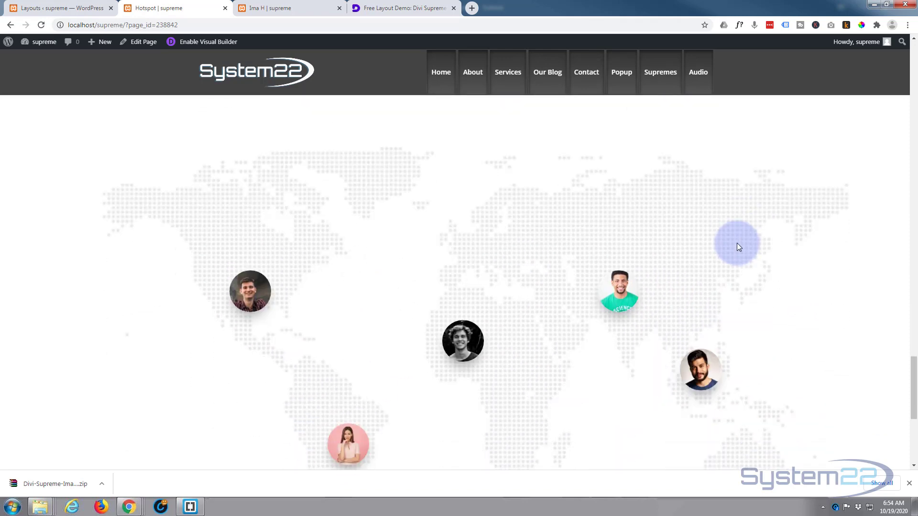
Scroll back up past Demo #3 and Demo #2 to the Demo #1 desk photo hotspots.
scroll(736, 243, "up", 4)
scroll(736, 243, "up", 12)
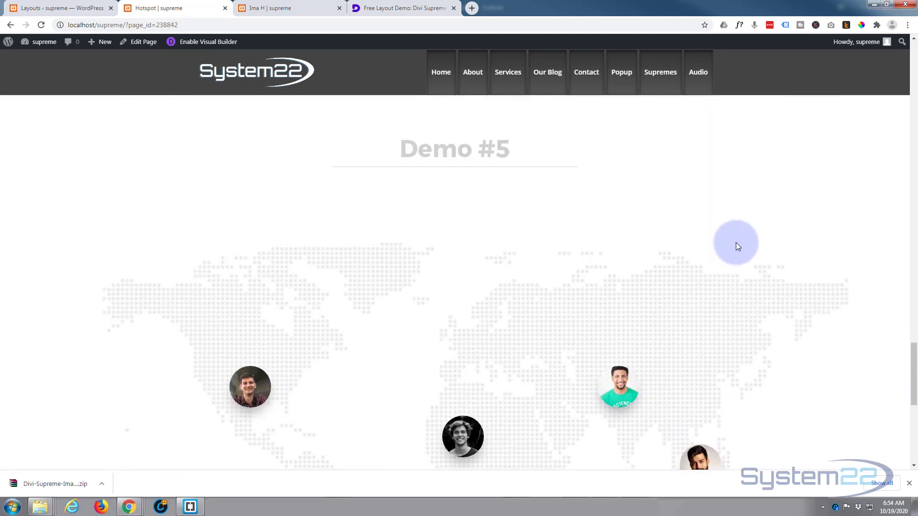
scroll(734, 240, "up", 18)
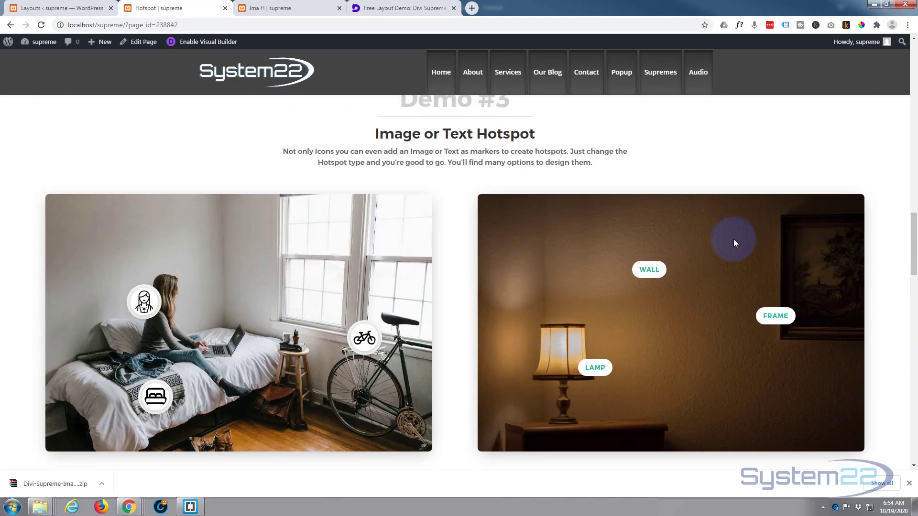
scroll(733, 237, "up", 10)
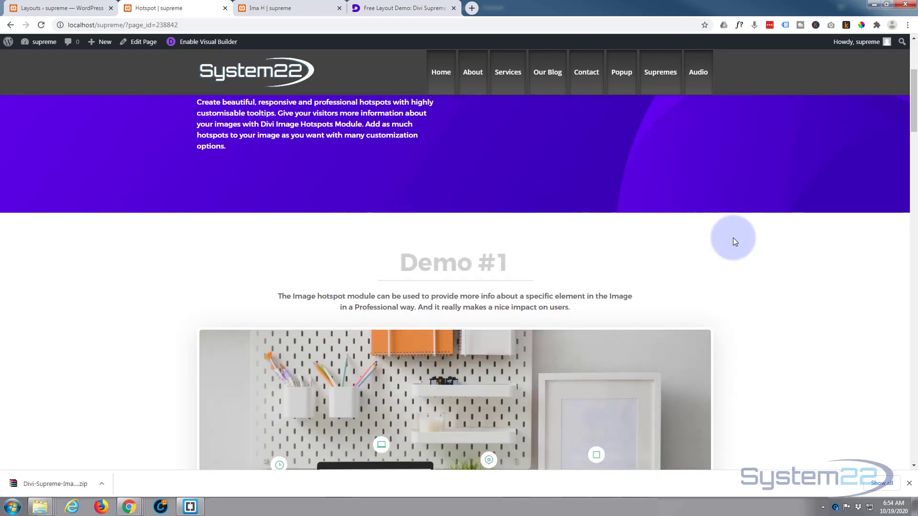
scroll(733, 237, "down", 4)
scroll(733, 237, "down", 4)
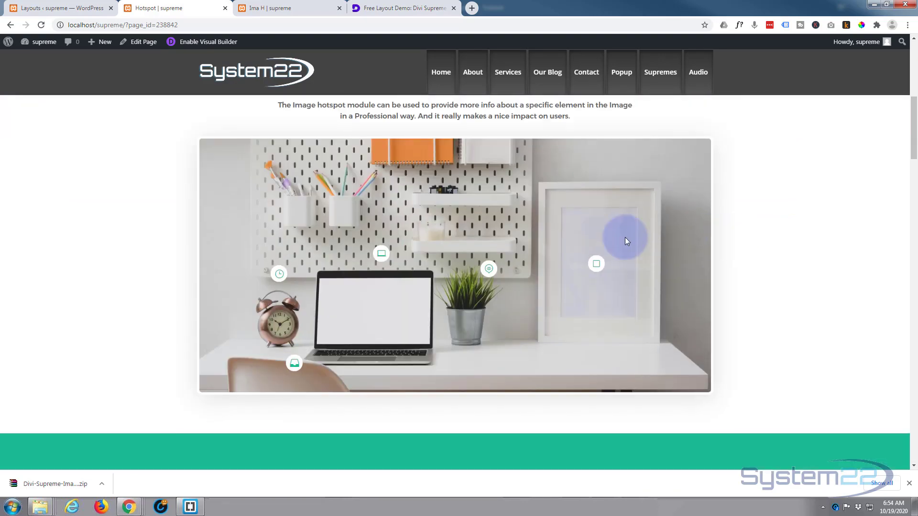